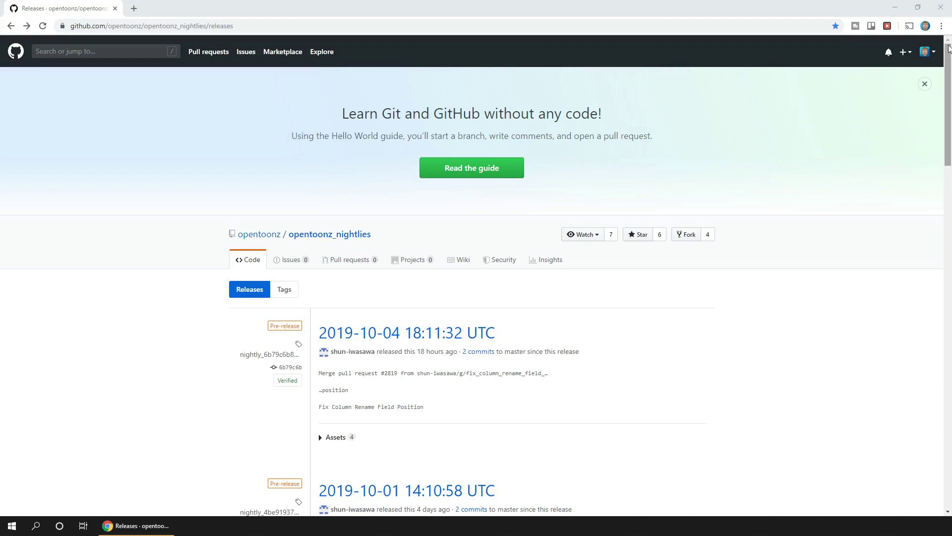
Step: Download OpenToonzSetup.exe from the 2019-10-04 nightly release's assets, then switch OpenToonz to the Timeline room
left_click_drag(948, 56, 948, 269)
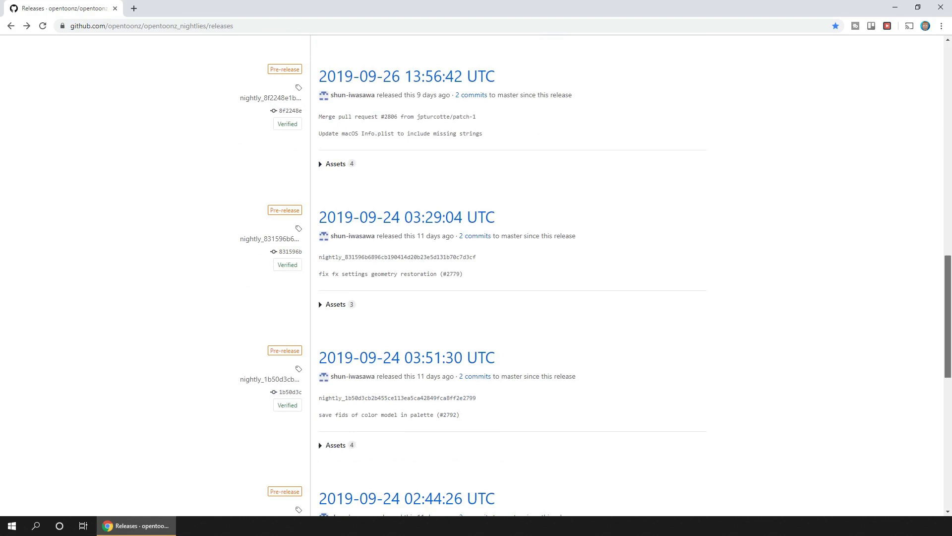
left_click_drag(947, 304, 933, 29)
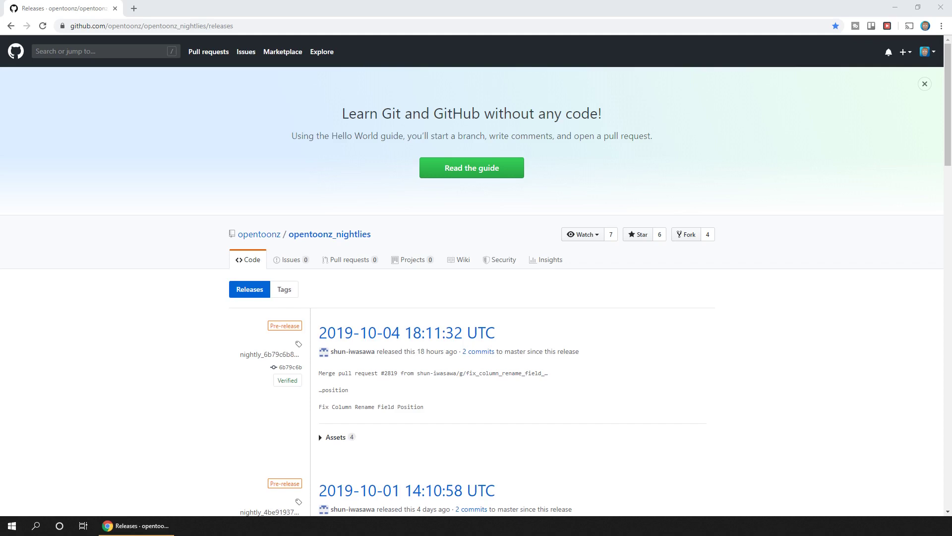
scroll(570, 467, "down", 6)
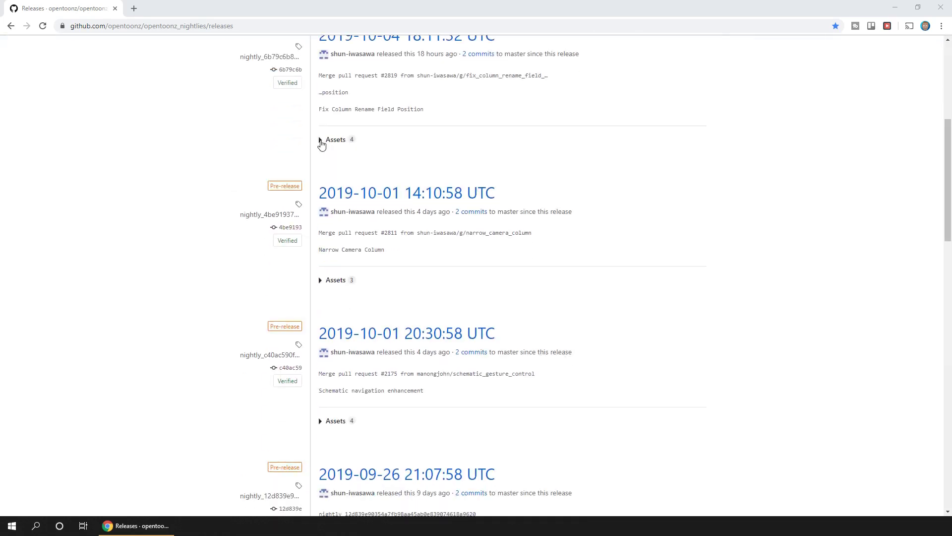
left_click(320, 141)
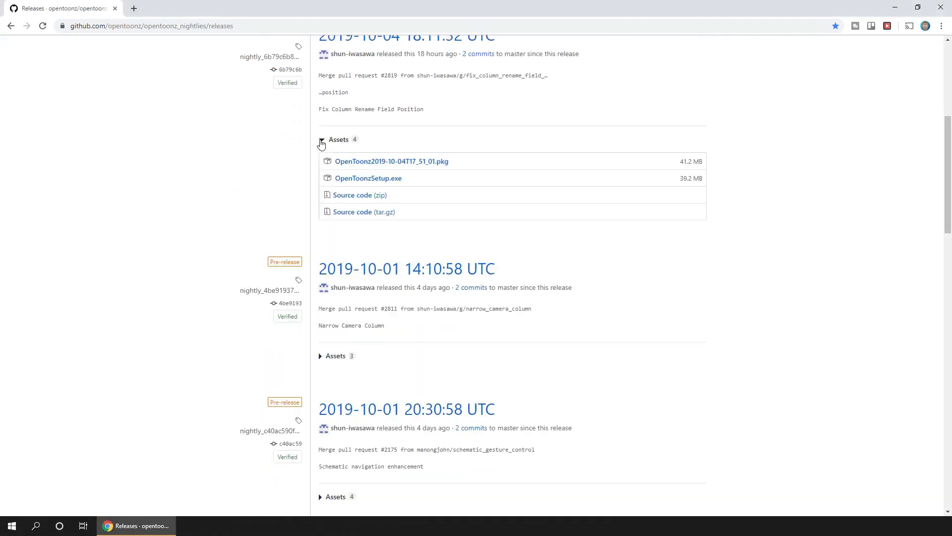
left_click(377, 180)
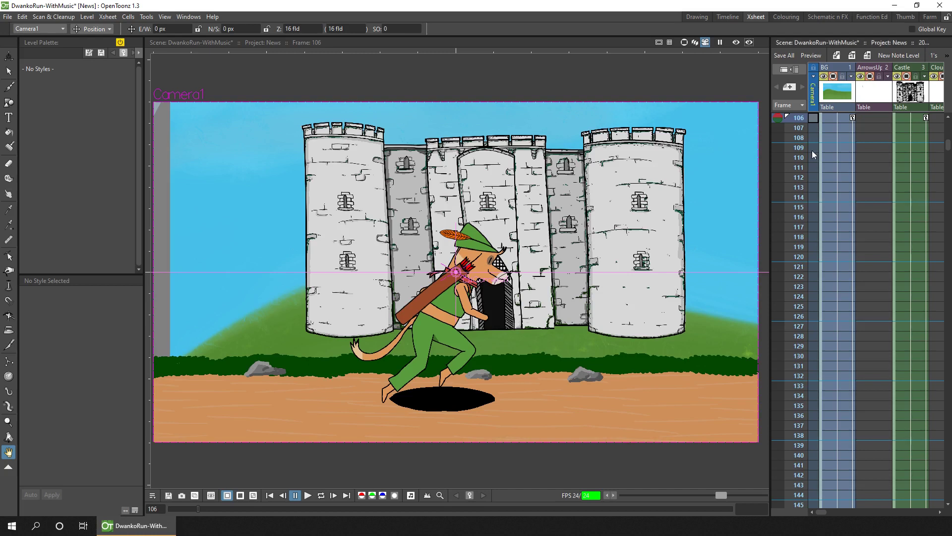
left_click(727, 17)
Step: Back in the Xsheet room, set Preferences > Animation default interpolation to Ease In / Ease Out
scroll(248, 494, "down", 10)
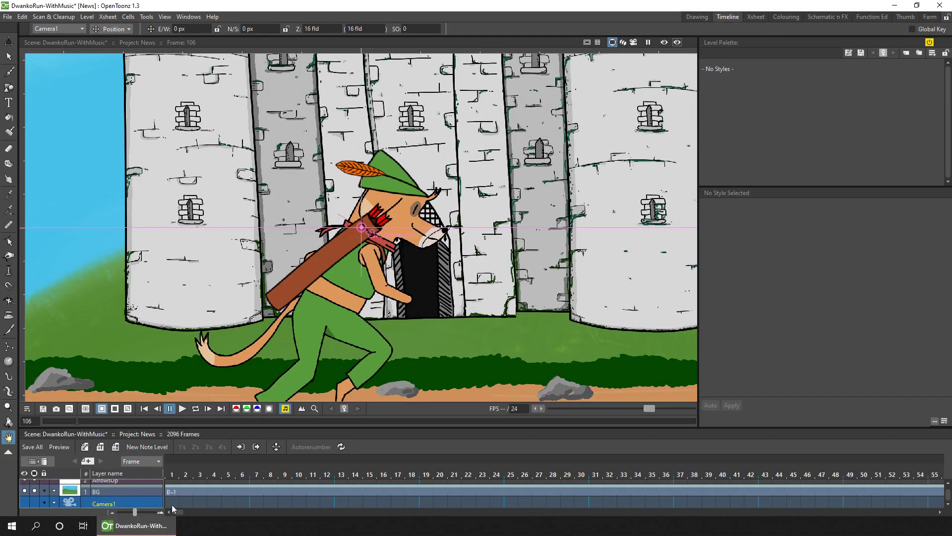
left_click(756, 17)
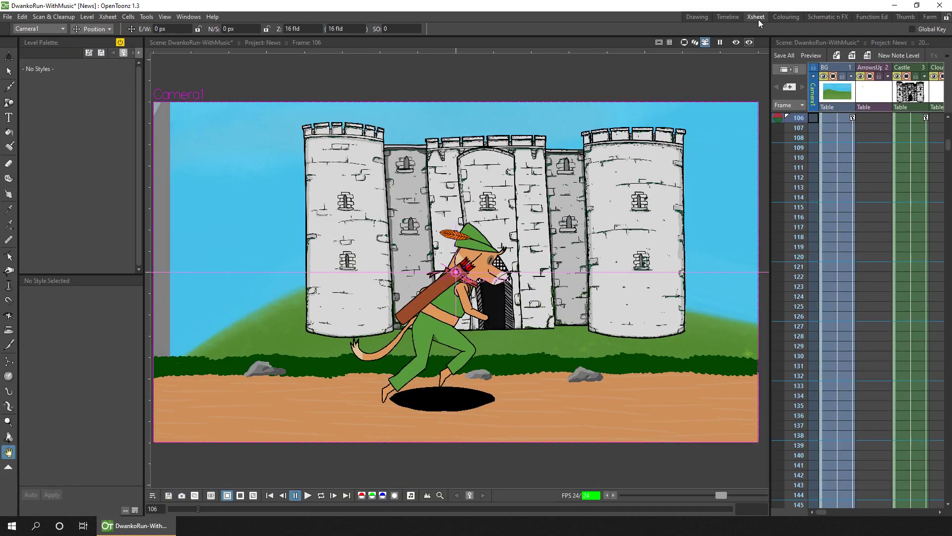
left_click(147, 17)
left_click(191, 77)
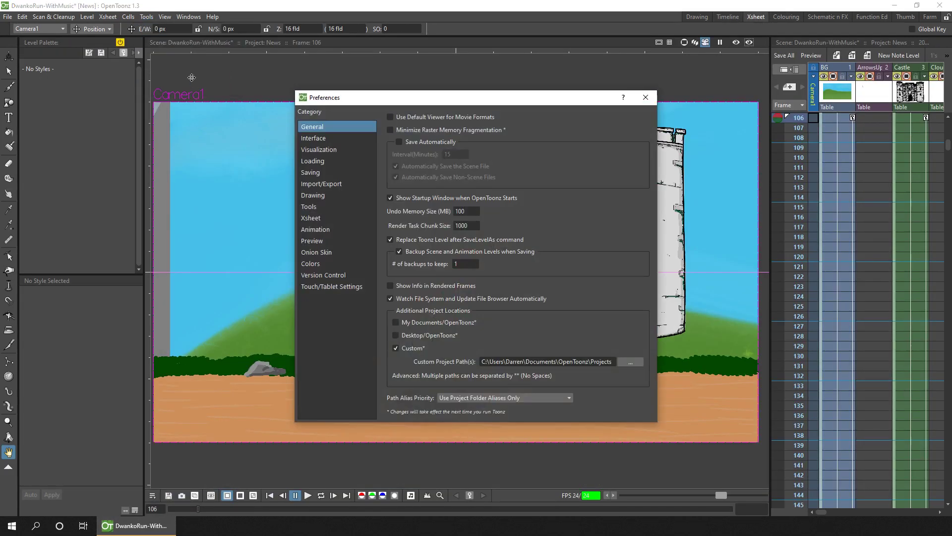
left_click(316, 229)
left_click(510, 118)
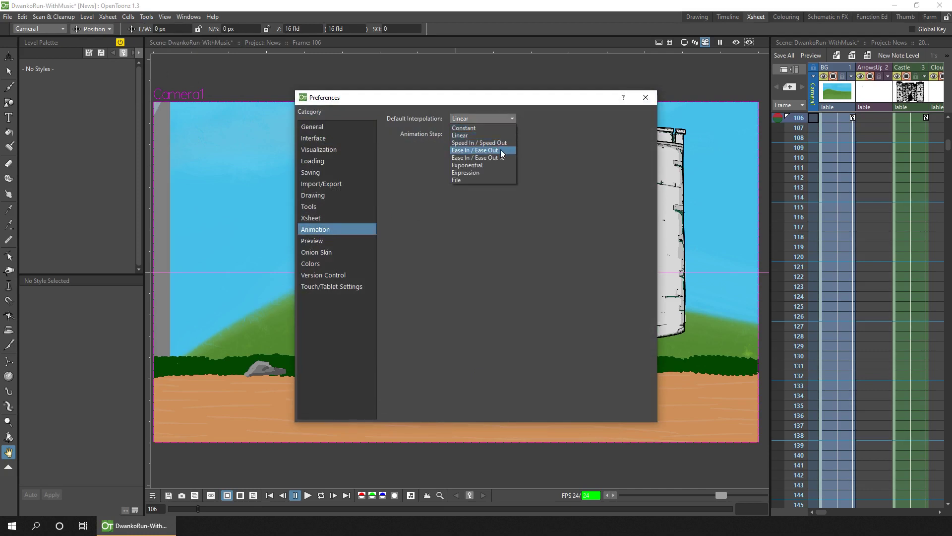
left_click(501, 151)
left_click(646, 98)
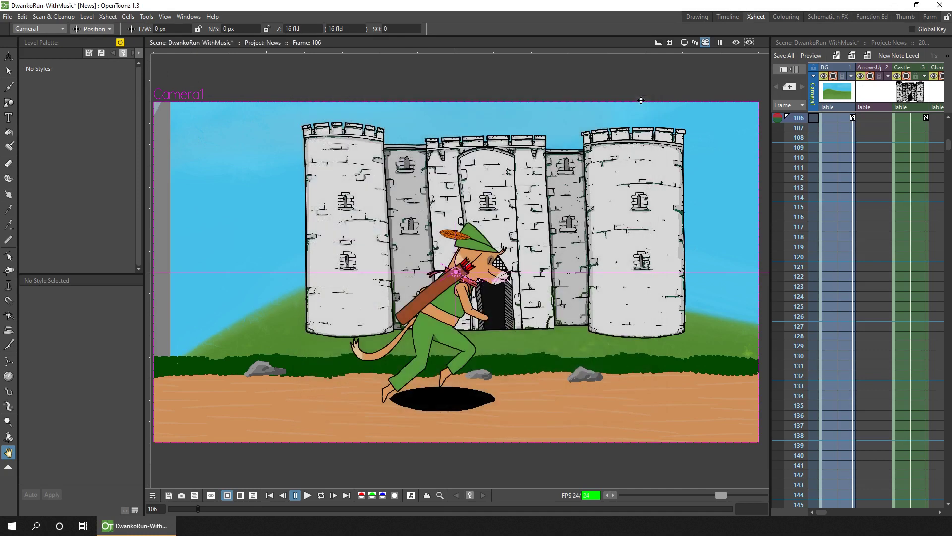
left_click(8, 57)
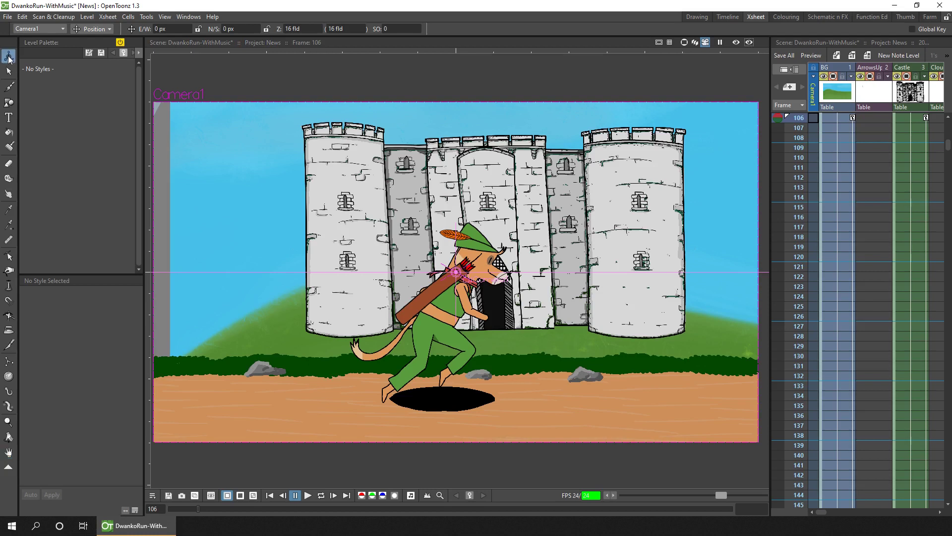
Step: Key the Camera column at frames 106 and 120, then scrub between them to check the interpolation
left_click(816, 118)
left_click(815, 118)
left_click(471, 496)
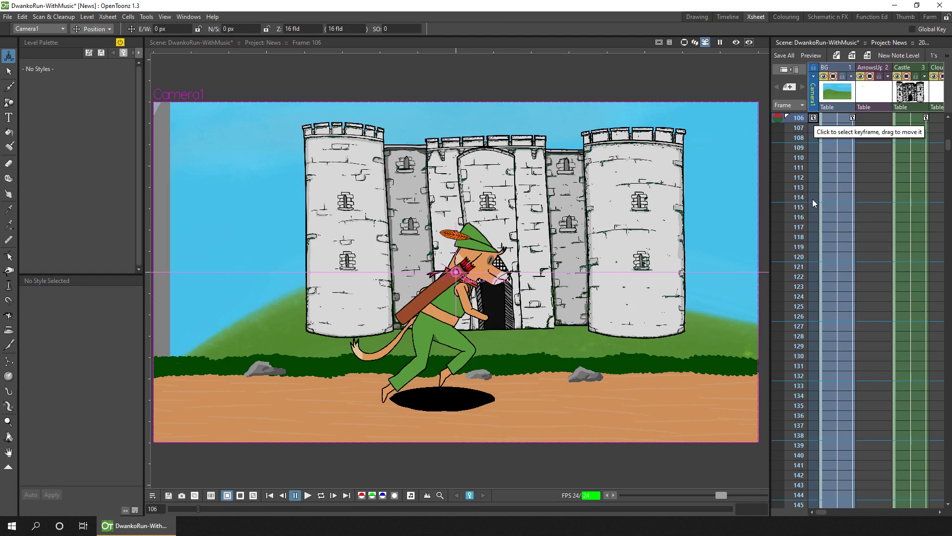
left_click(814, 256)
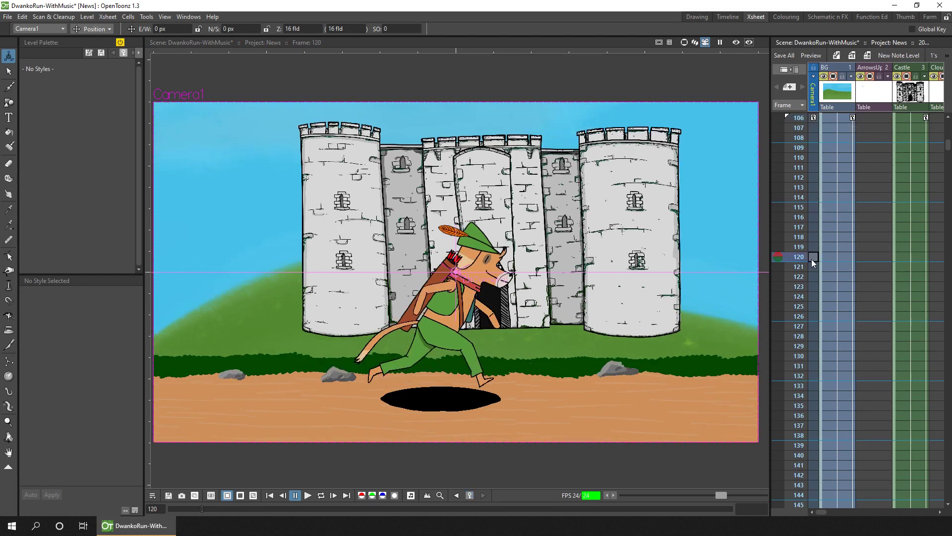
left_click(470, 495)
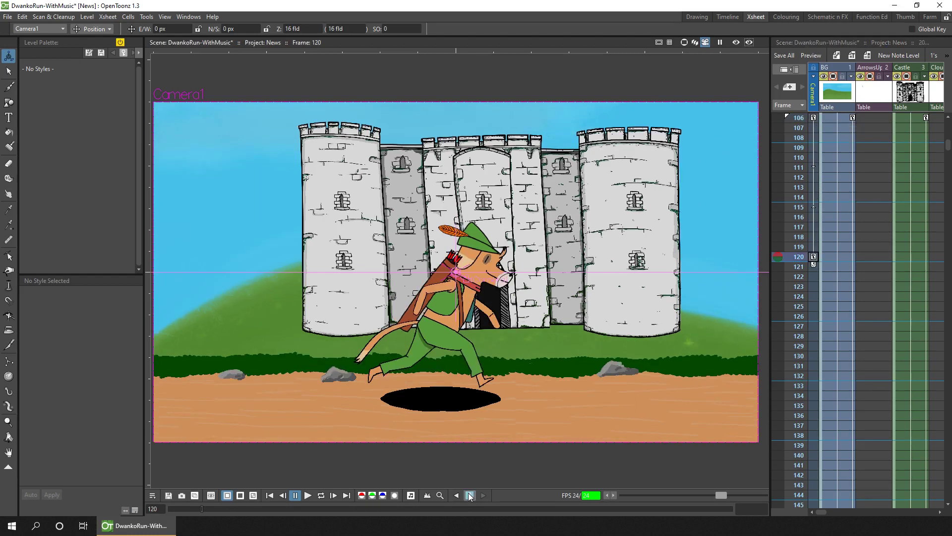
left_click(798, 129)
mouse_move(799, 133)
left_mouse_down()
mouse_move(808, 254)
mouse_move(801, 120)
left_mouse_up()
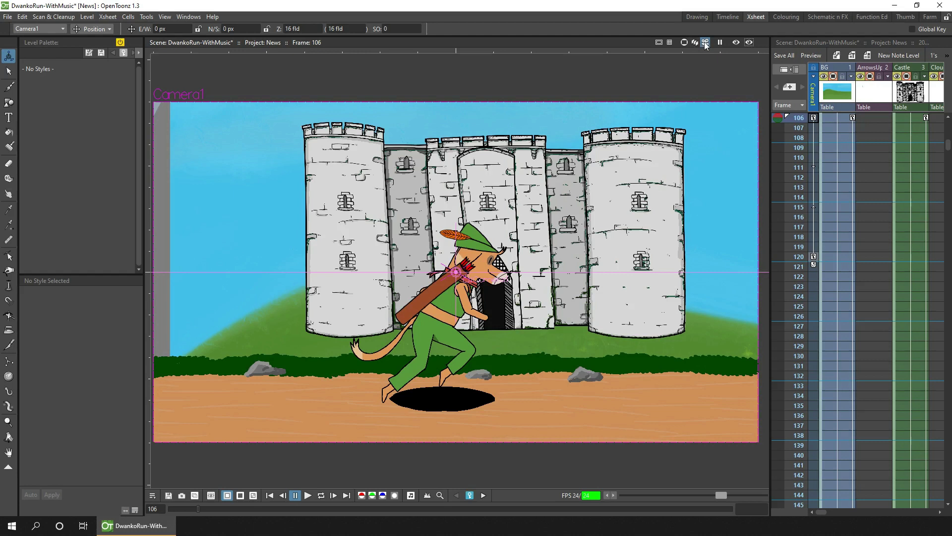
Step: At frame 132, animate all camera transforms and shrink the camera frame to zoom toward the castle
left_click(684, 42)
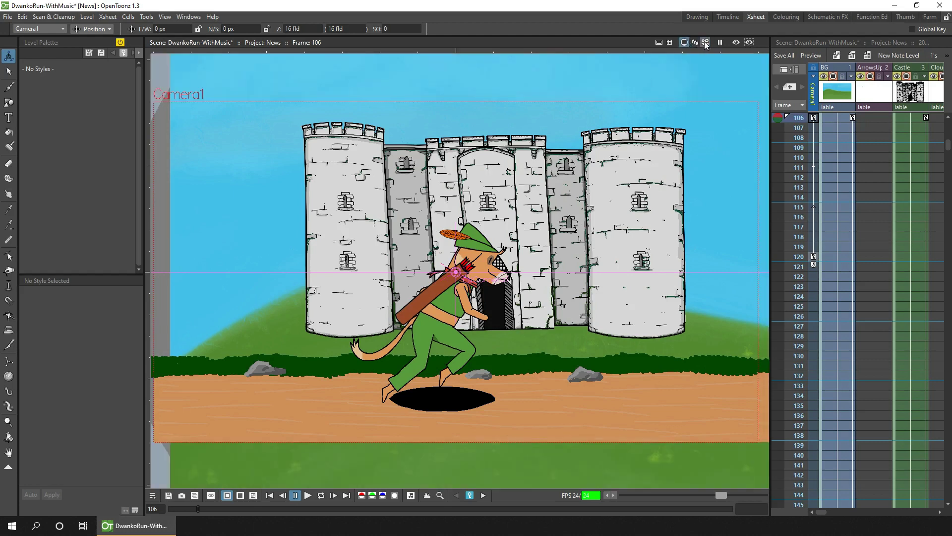
left_click(704, 43)
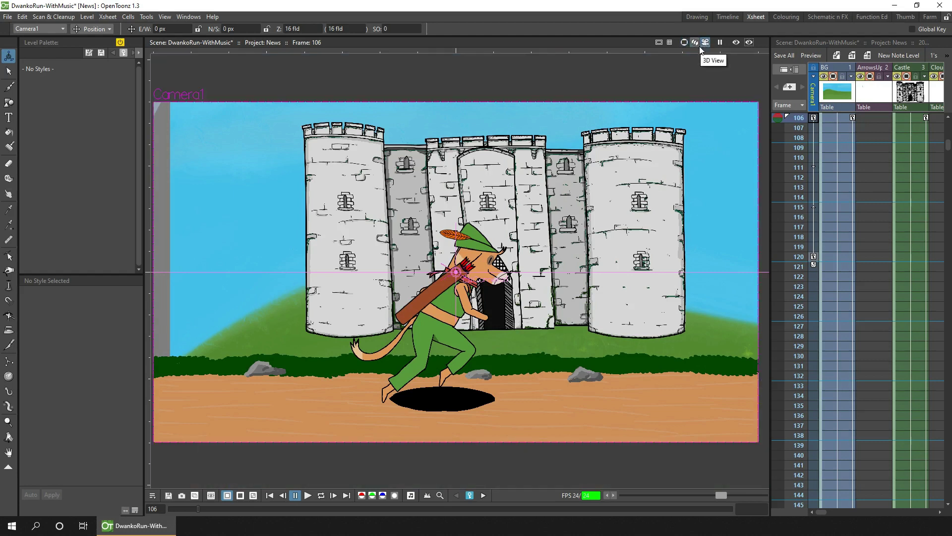
left_click(813, 376)
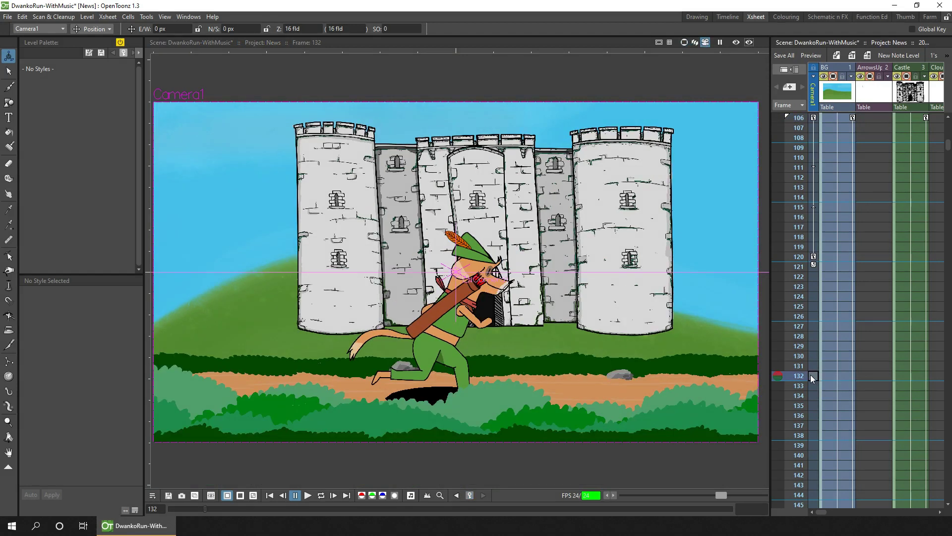
left_click(92, 29)
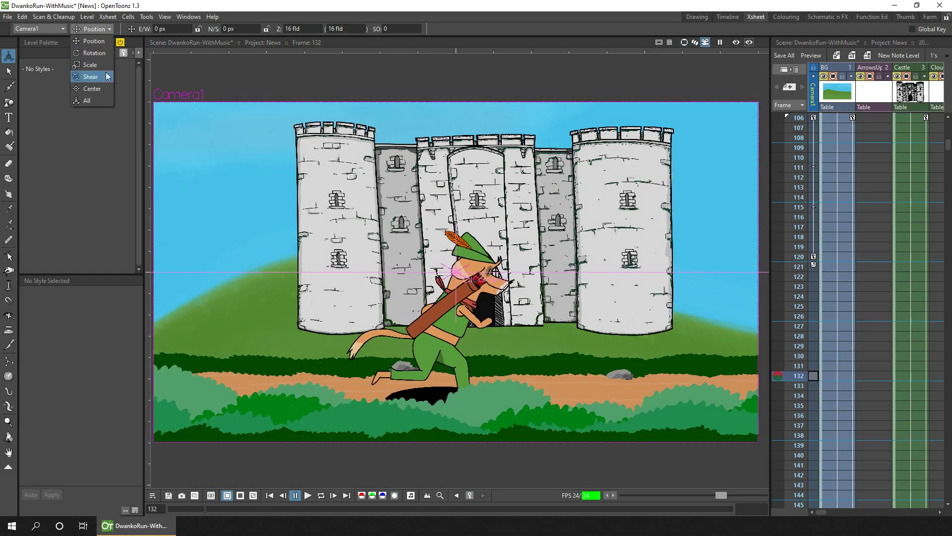
left_click(96, 101)
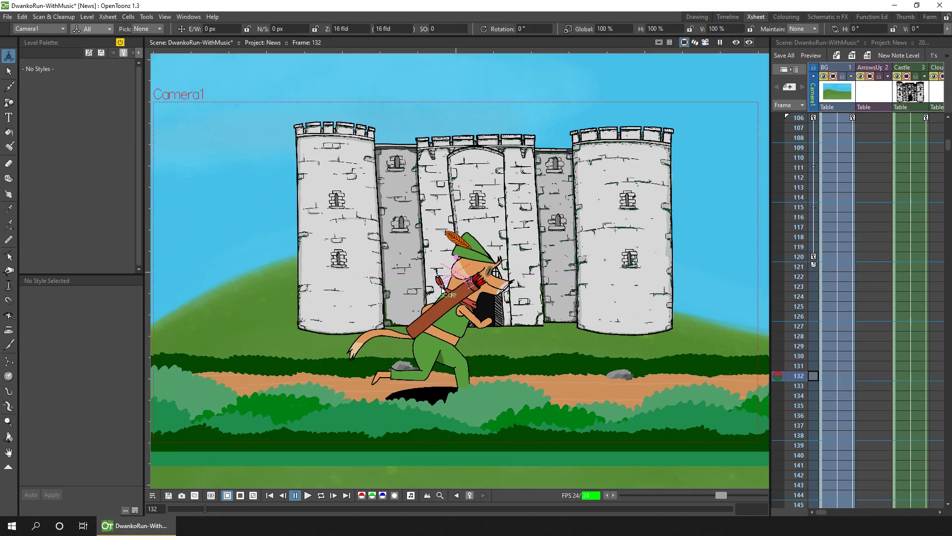
left_click_drag(443, 291, 473, 326)
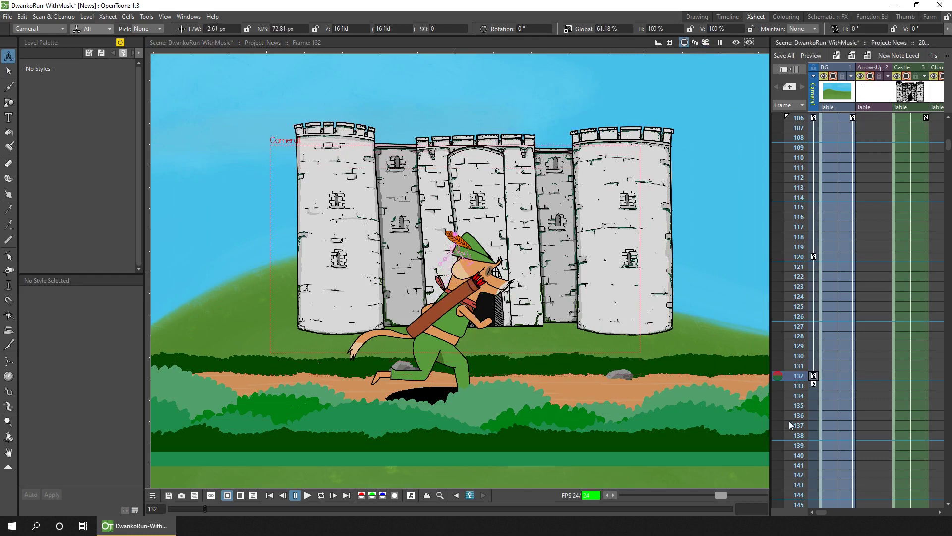
Step: Key the camera at frame 144 and zoom close on the right tower at 156, viewing through Camera1
scroll(814, 431, "down", 5)
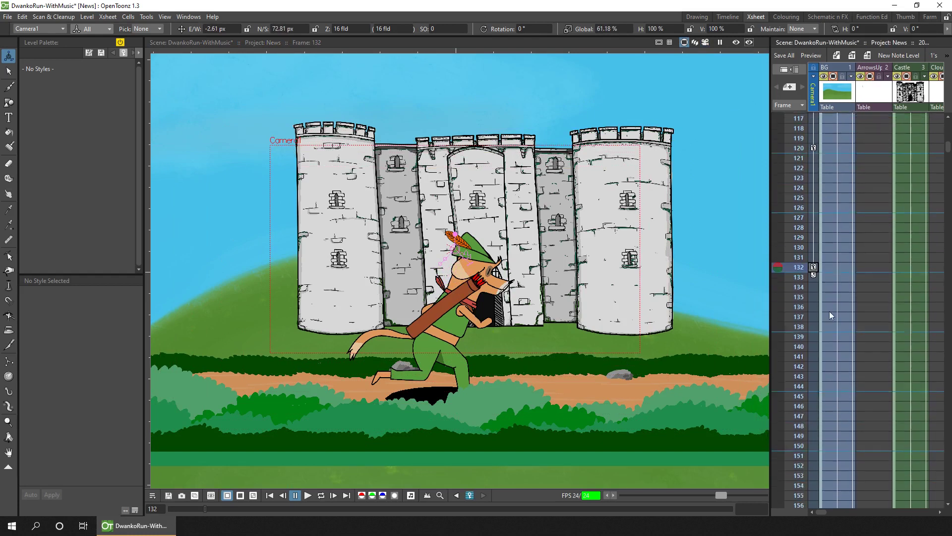
left_click(799, 294)
left_click(470, 495)
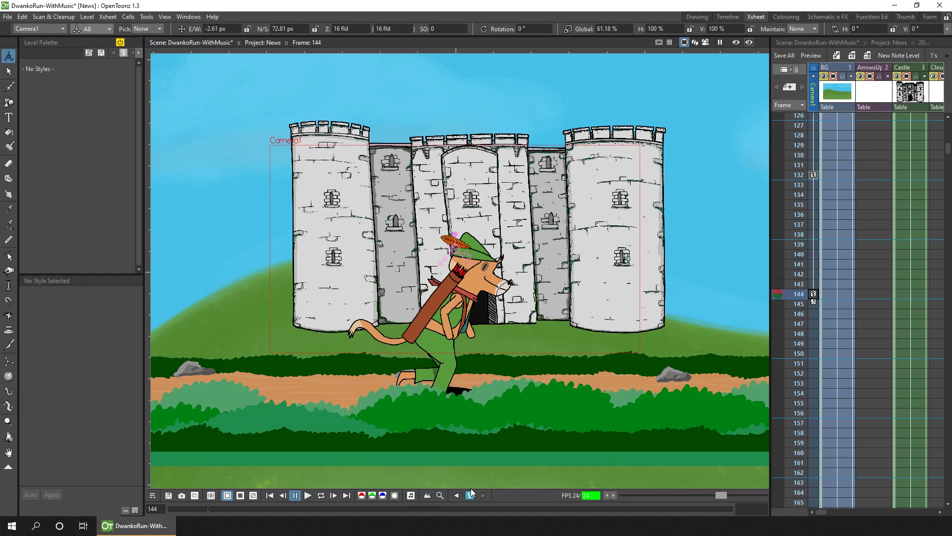
left_click(814, 413)
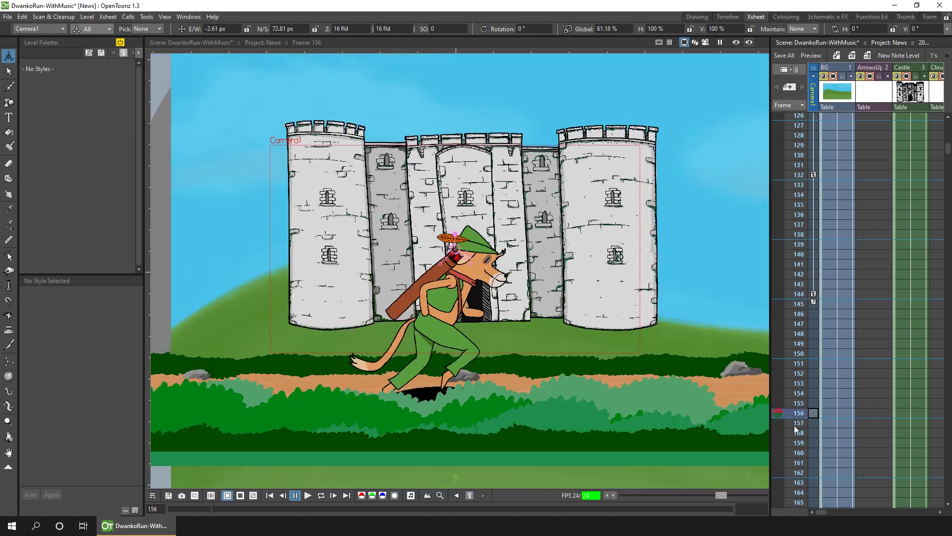
left_click_drag(574, 308, 618, 211)
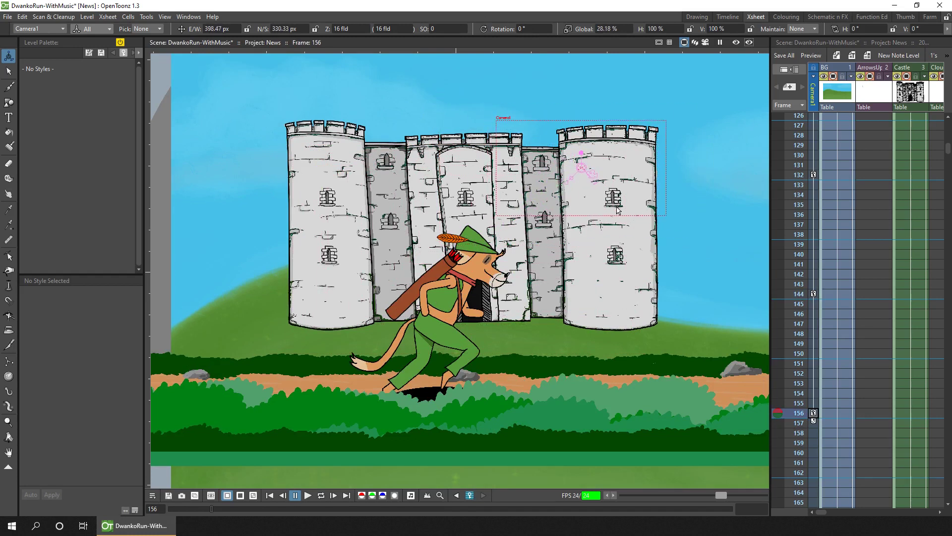
left_click(705, 43)
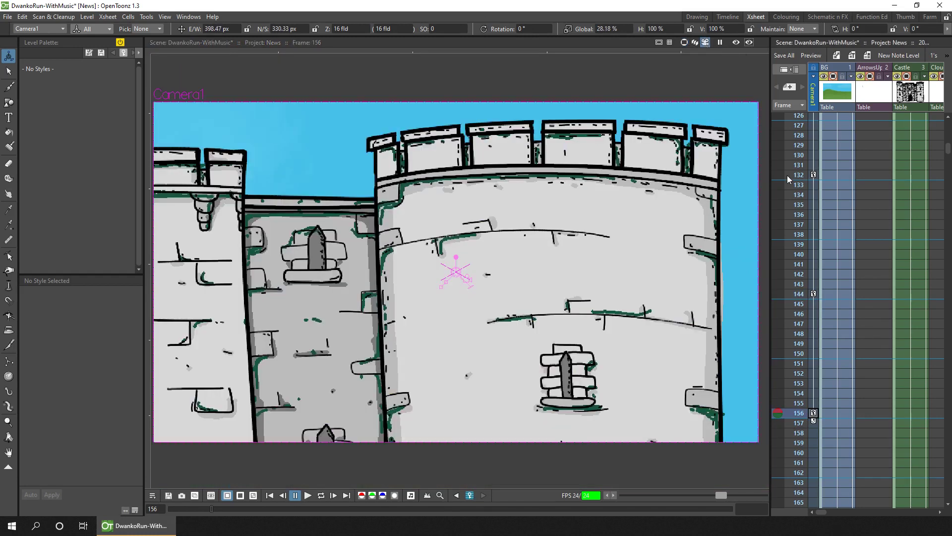
left_click(269, 496)
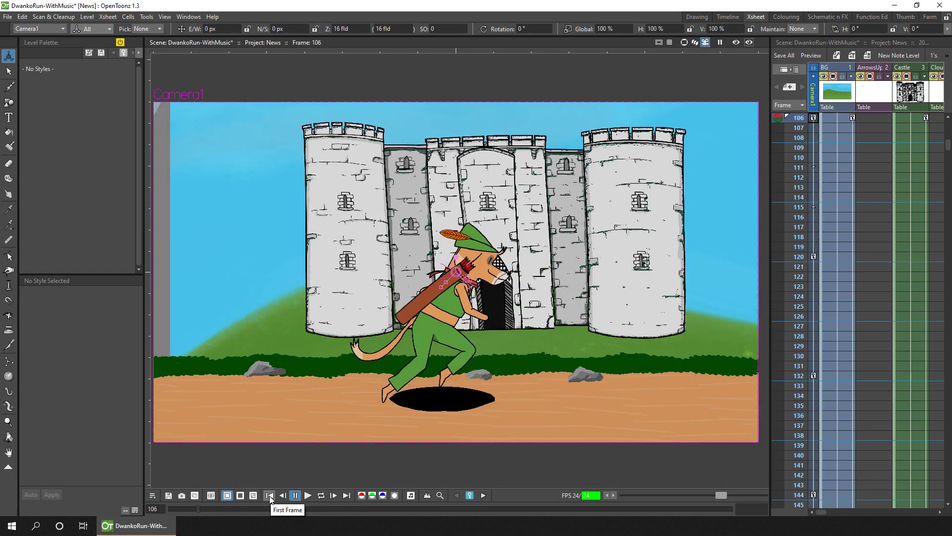
left_click(308, 495)
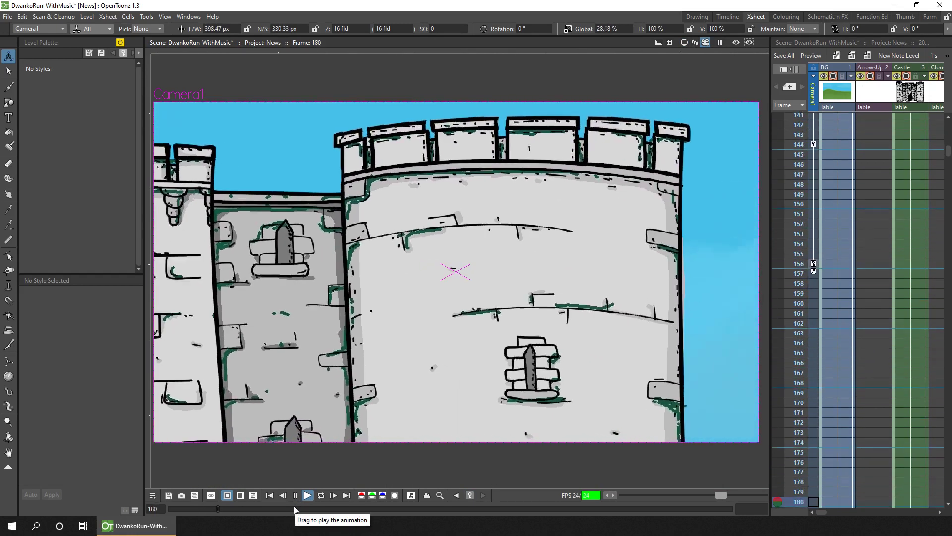
left_click(295, 496)
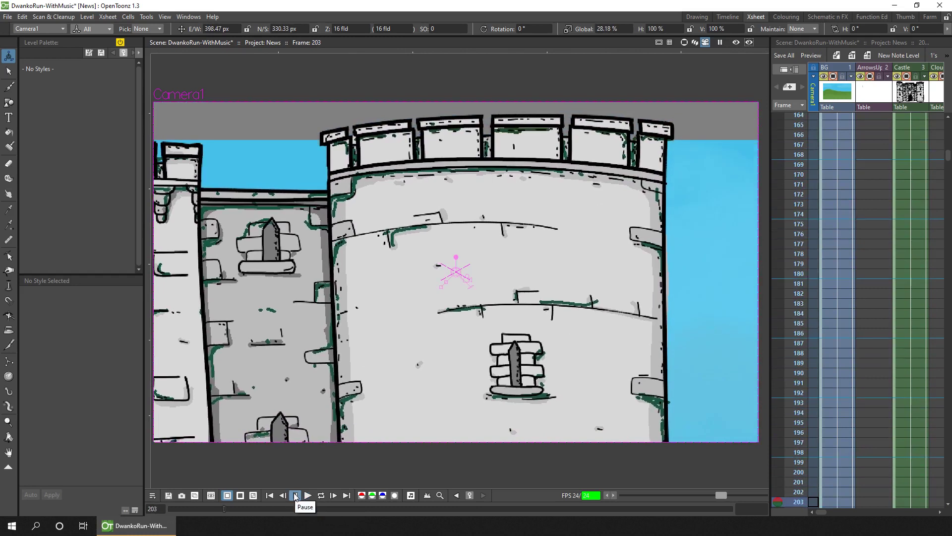
left_click(271, 495)
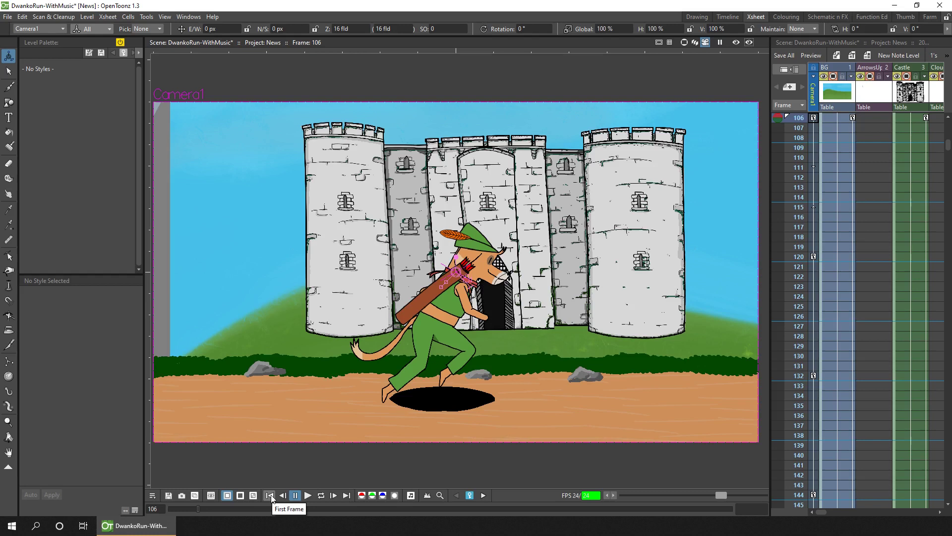
Step: Drag the camera keys at frames 120 and 132 earlier, to about frames 113 and 131
left_click(814, 259)
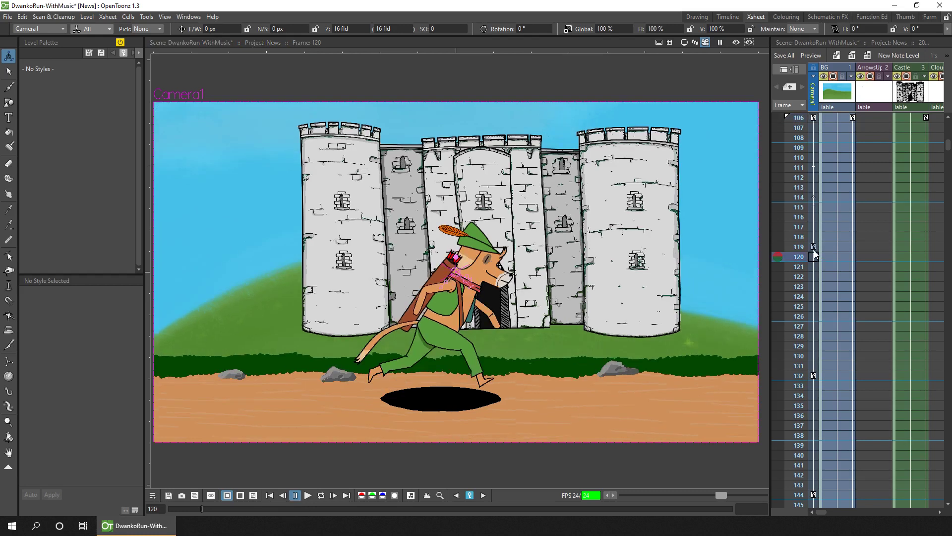
left_click_drag(813, 256, 816, 199)
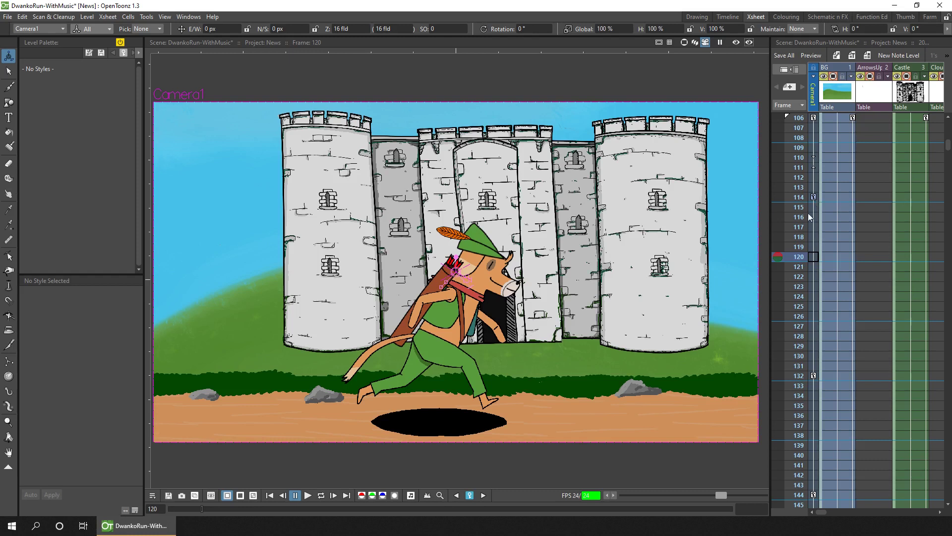
left_click(814, 208)
left_click(814, 198)
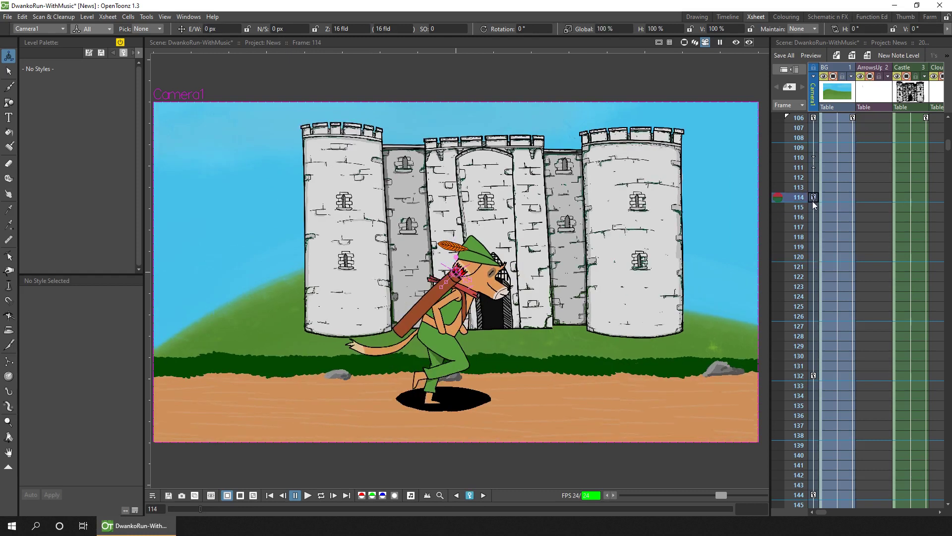
left_click(815, 377)
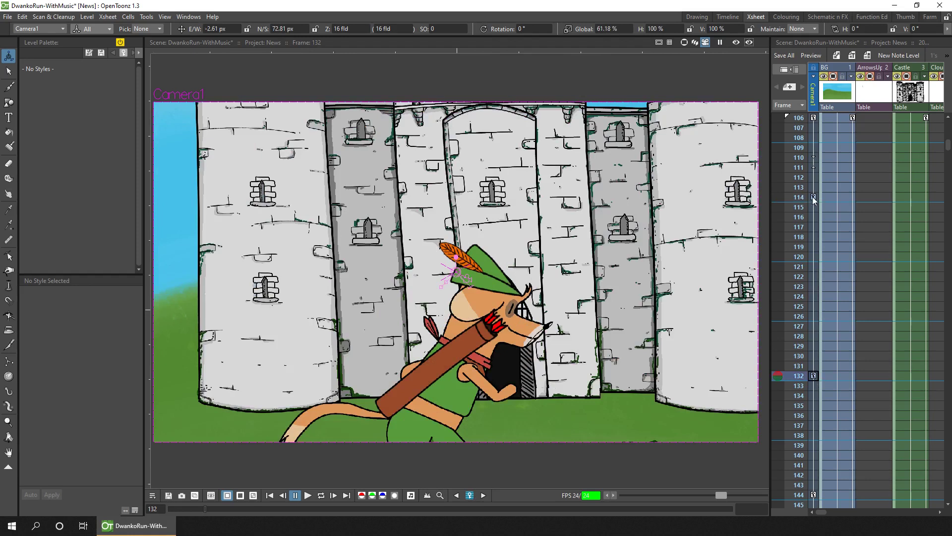
mouse_move(815, 198)
left_mouse_down()
mouse_move(820, 243)
mouse_move(823, 194)
mouse_move(813, 184)
left_mouse_up()
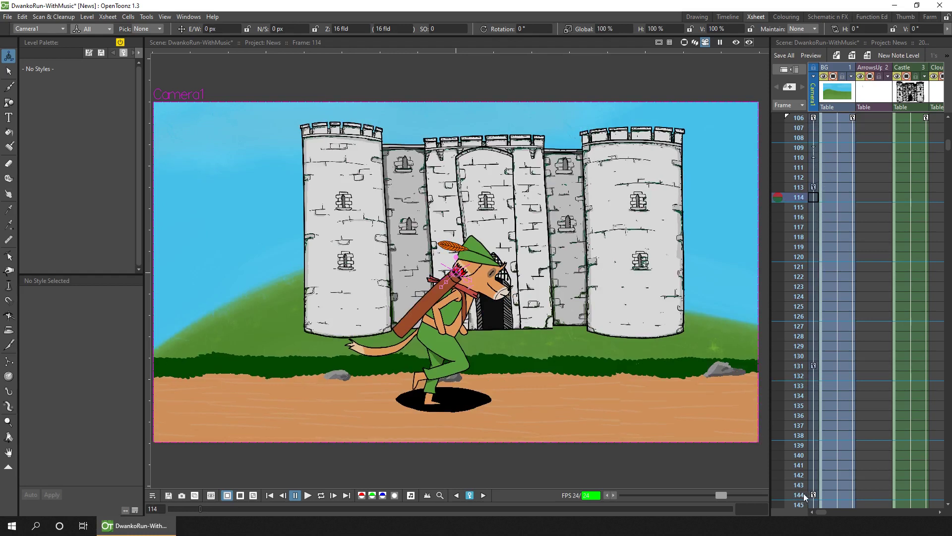
Step: Select the frame 113 camera key with all following keys and drag them later, to 127, 145 and 158
left_click(813, 187)
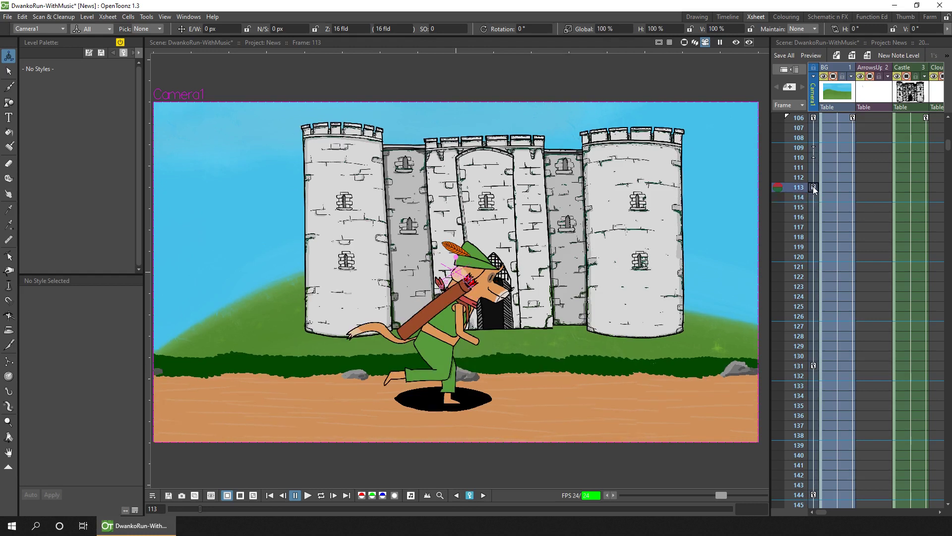
right_click(814, 186)
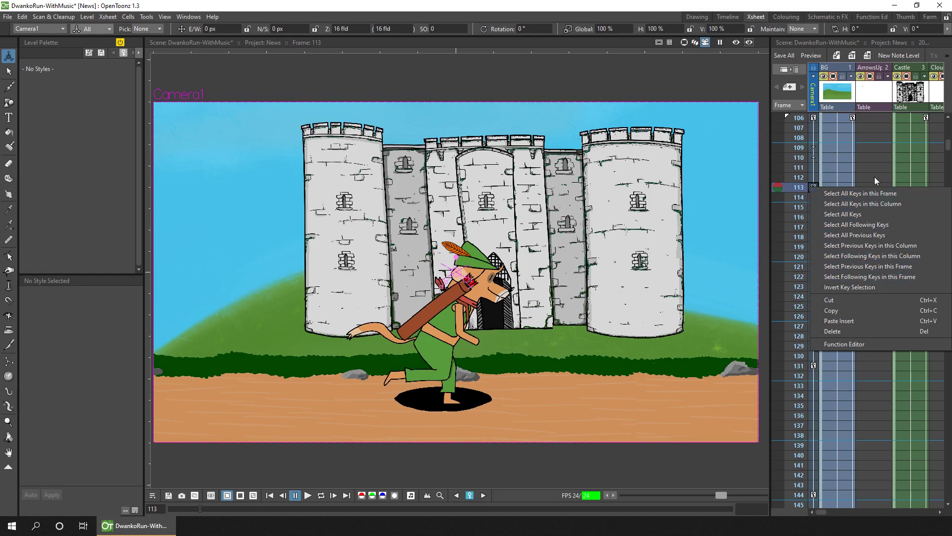
left_click(880, 257)
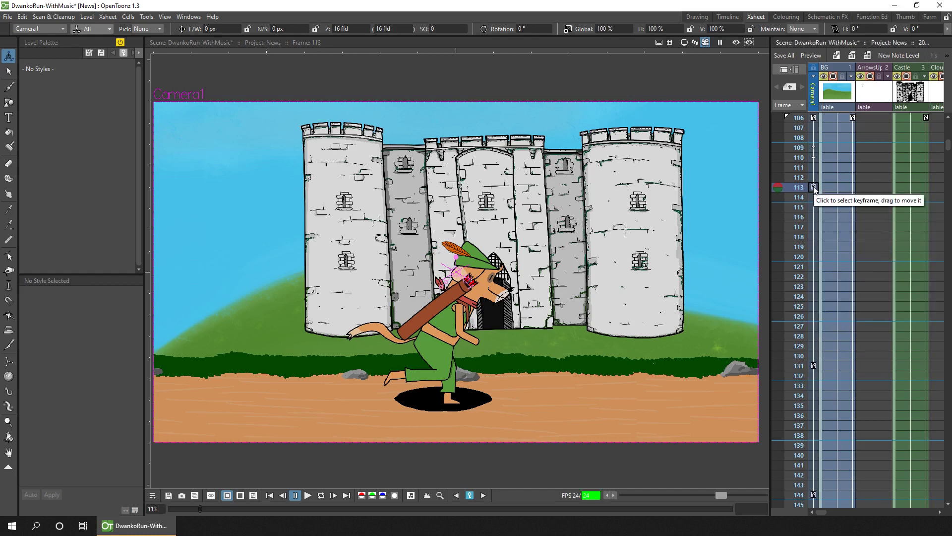
left_click_drag(812, 186, 817, 325)
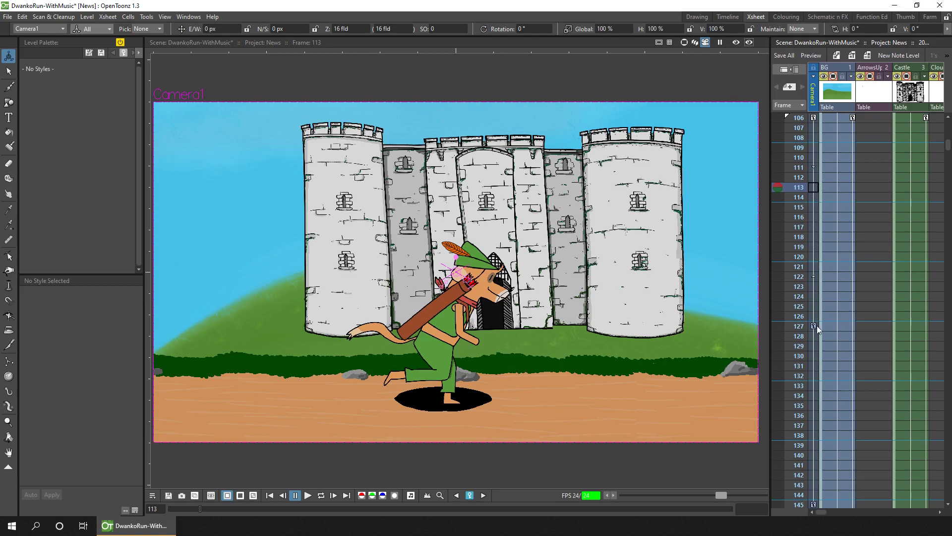
Step: Move the camera keys at 145 and 158 six rows later, to 151 and 164, and play from the start
scroll(832, 232, "down", 3)
scroll(832, 231, "down", 2)
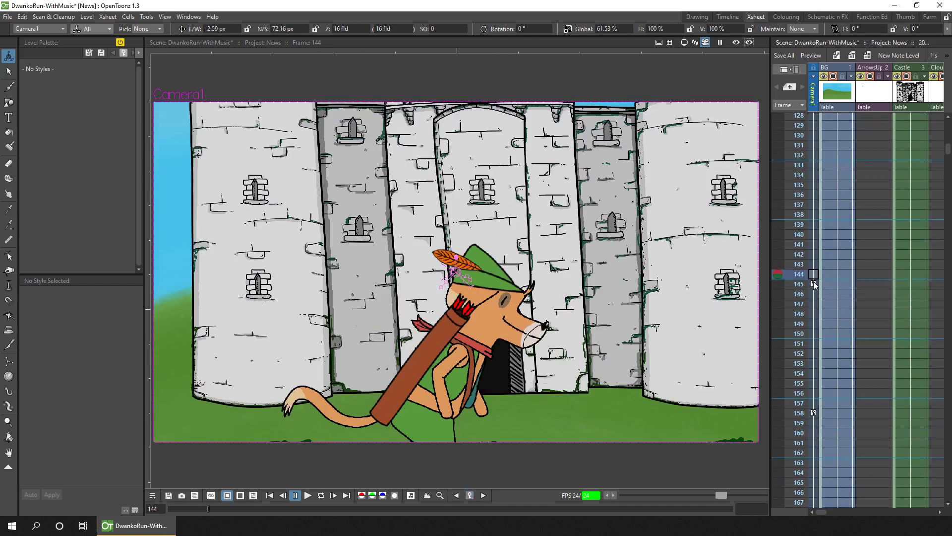
left_click(813, 282)
right_click(813, 281)
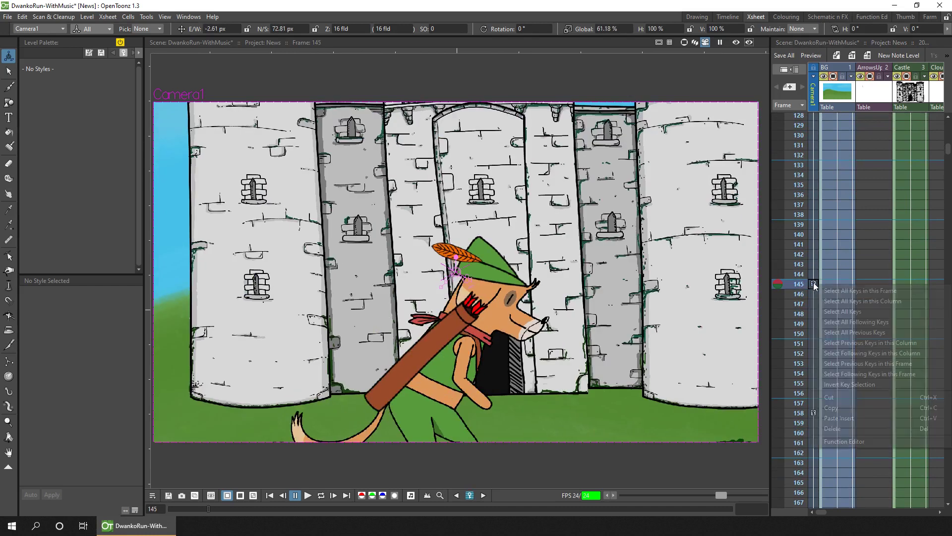
left_click(868, 355)
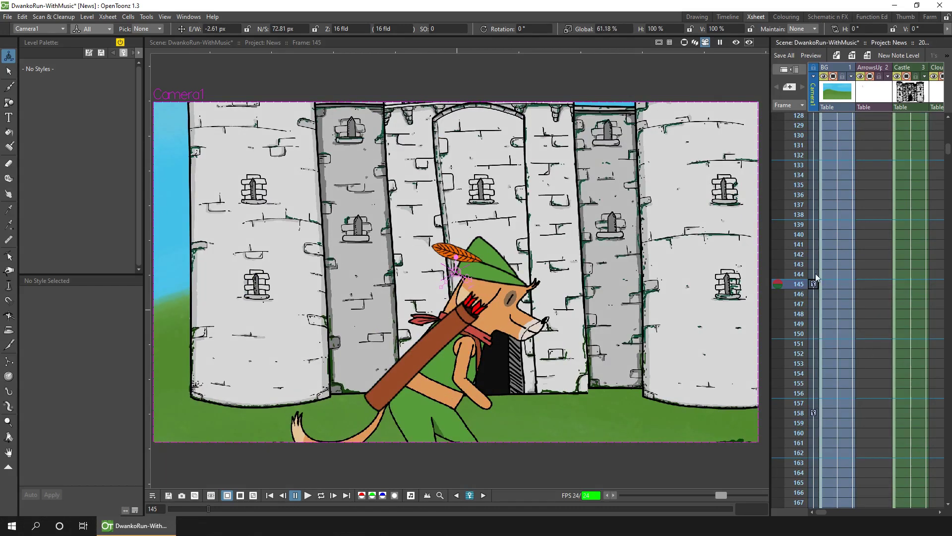
left_click_drag(814, 284, 814, 341)
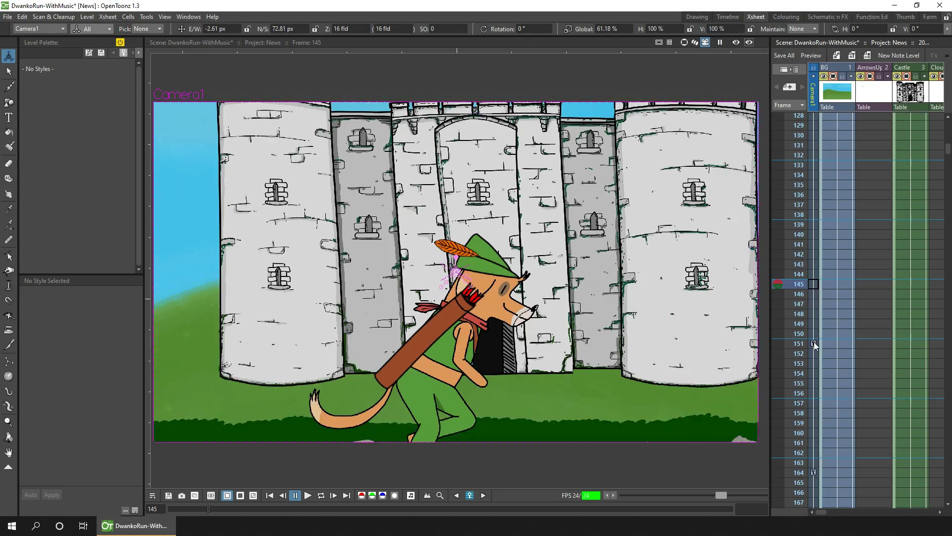
left_click(308, 495)
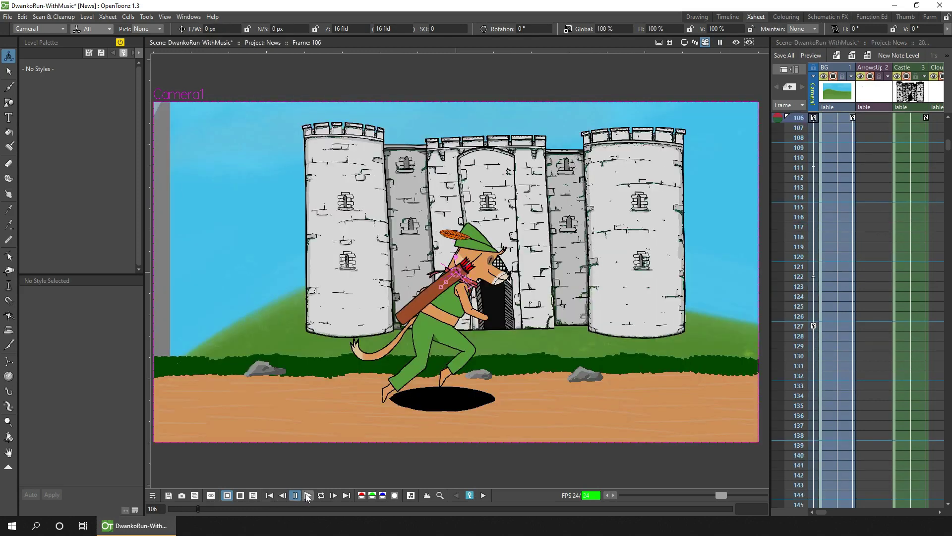
left_click(307, 495)
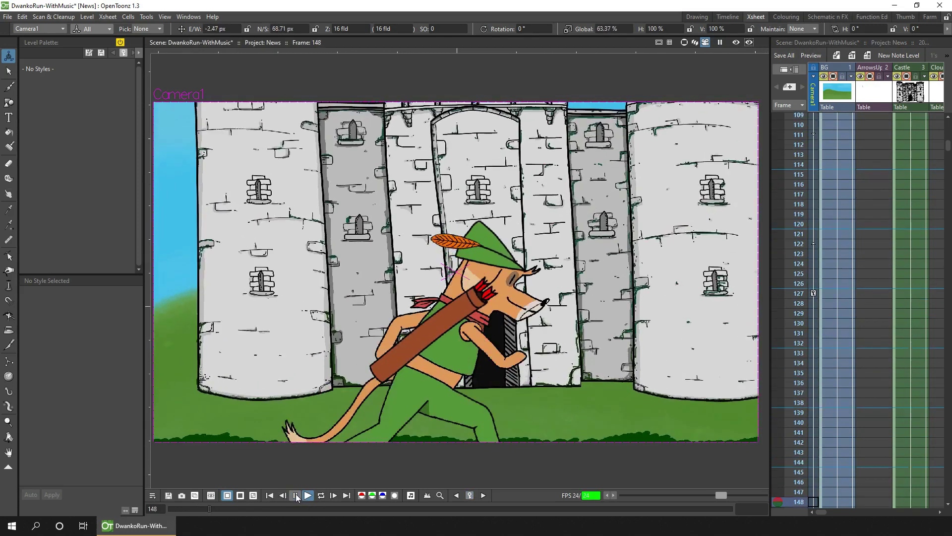
left_click(294, 496)
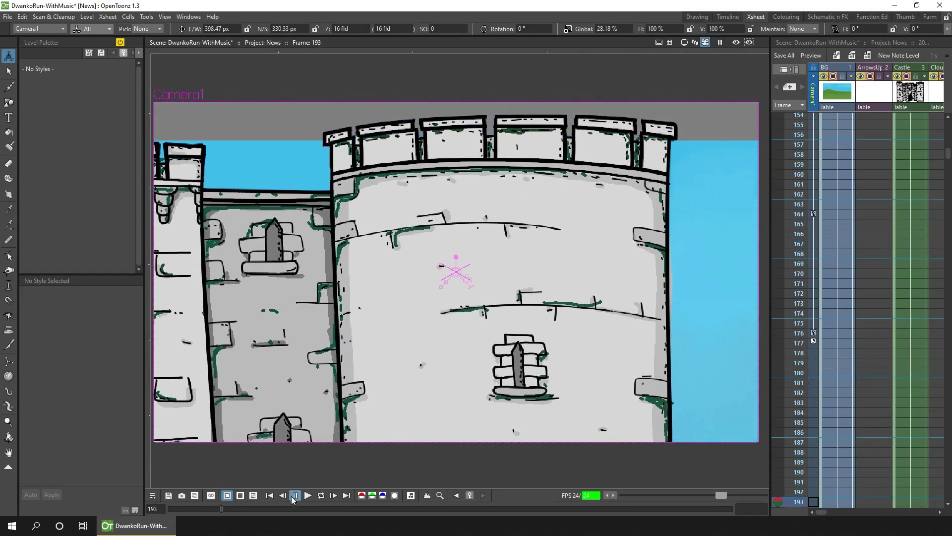
left_click(270, 496)
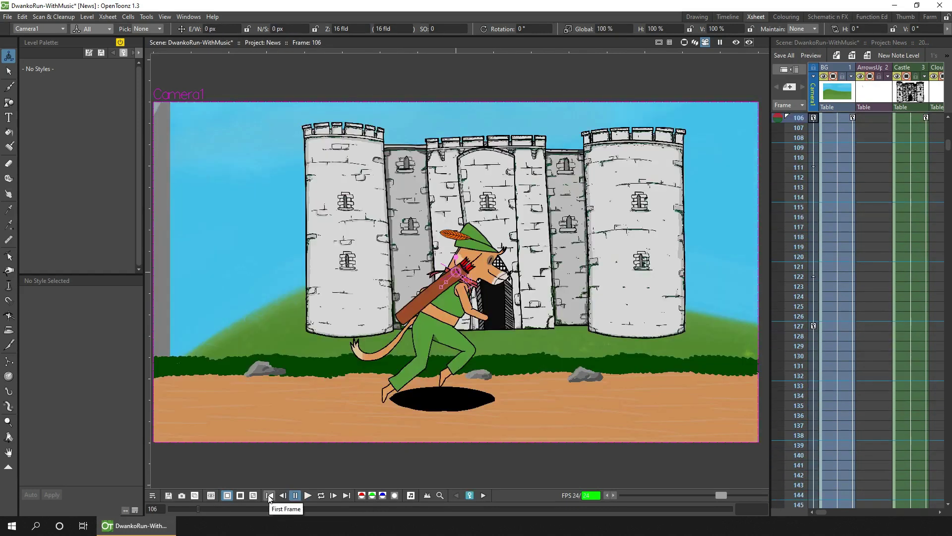